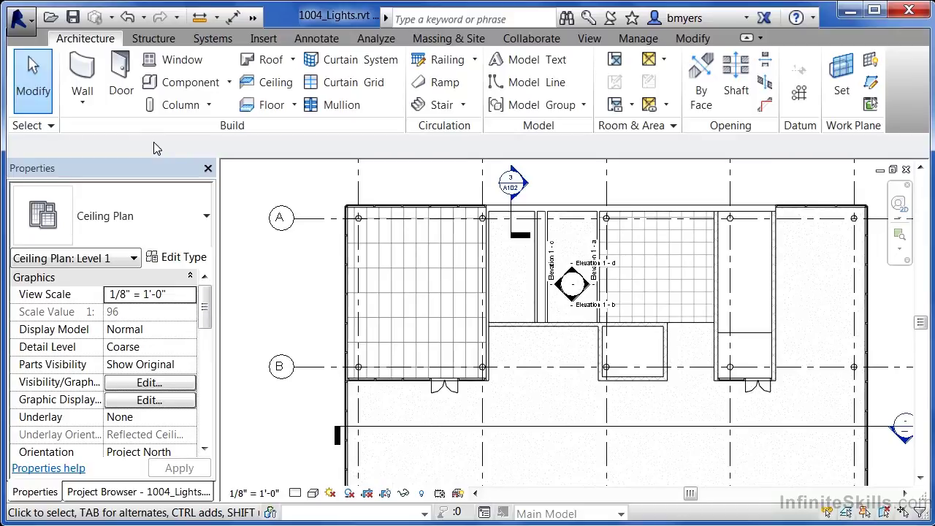
# Start the Component tool and review the loaded types: only desks, parking spaces and trees
pyautogui.click(211, 85)
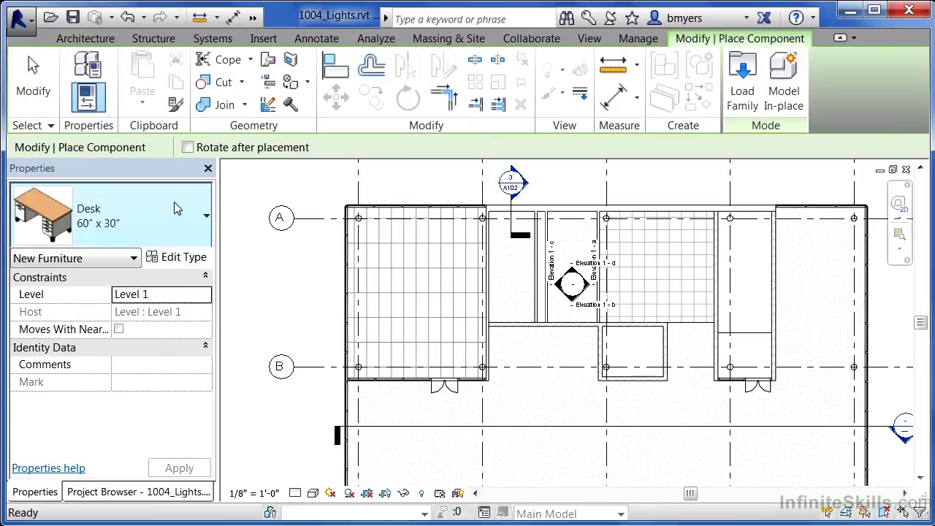
pyautogui.click(160, 215)
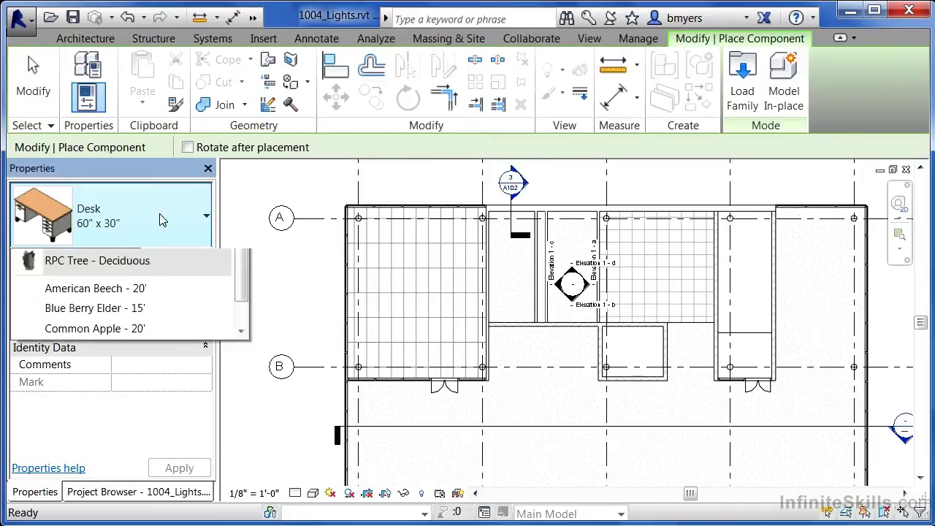
pyautogui.moveTo(242, 312); pyautogui.dragTo(243, 331)
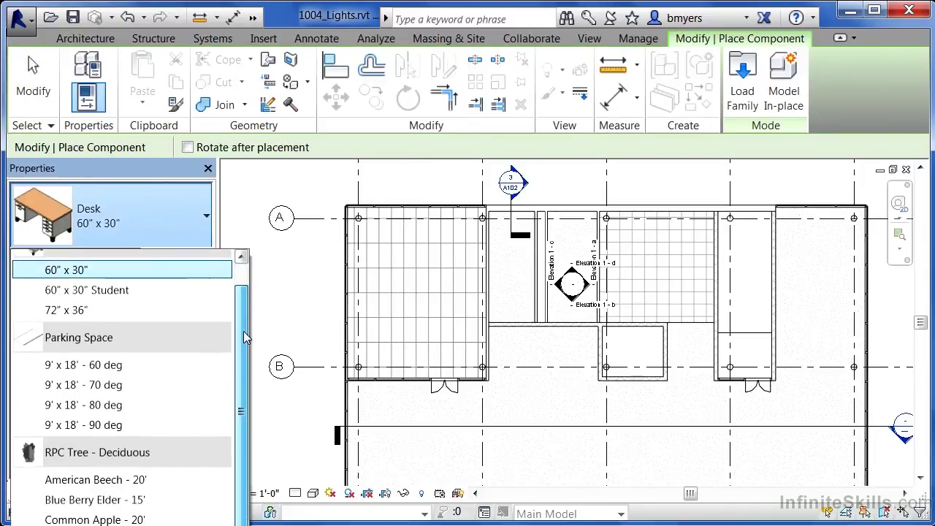
pyautogui.scroll(1, 240, 296)
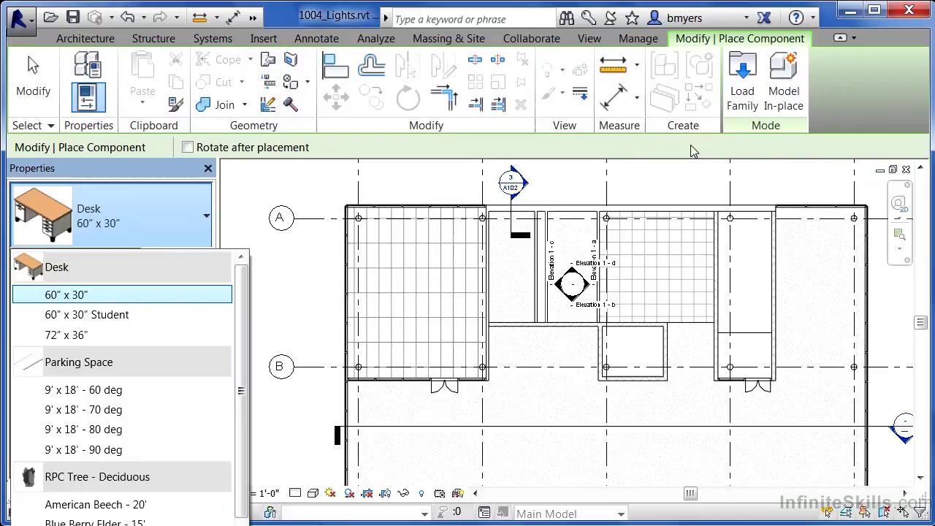
# In Load Family, browse to the Lighting > Architectural > Internal family folder
pyautogui.click(744, 94)
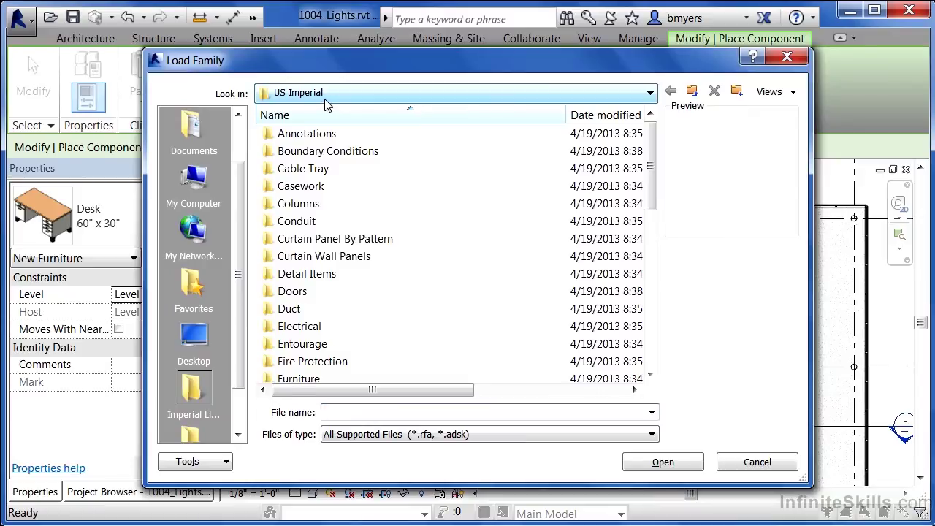
pyautogui.moveTo(651, 162); pyautogui.dragTo(652, 208)
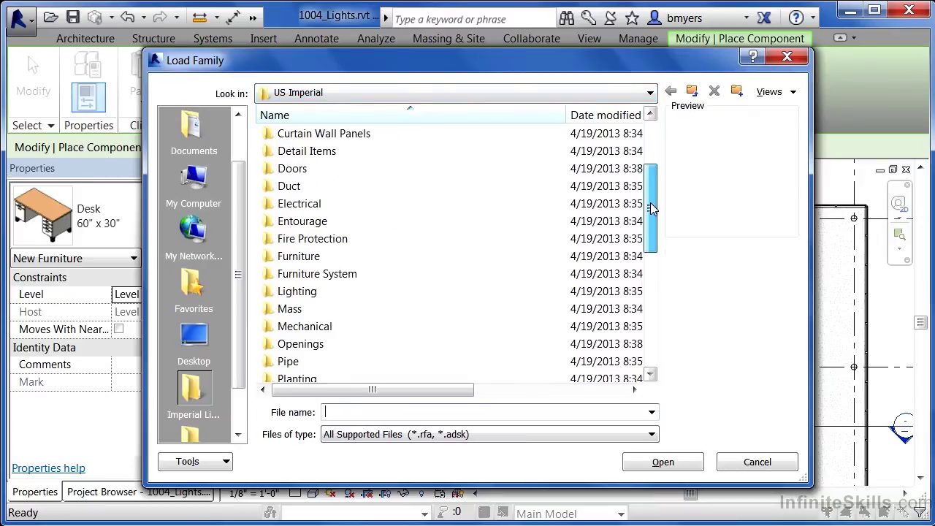
pyautogui.doubleClick(306, 292)
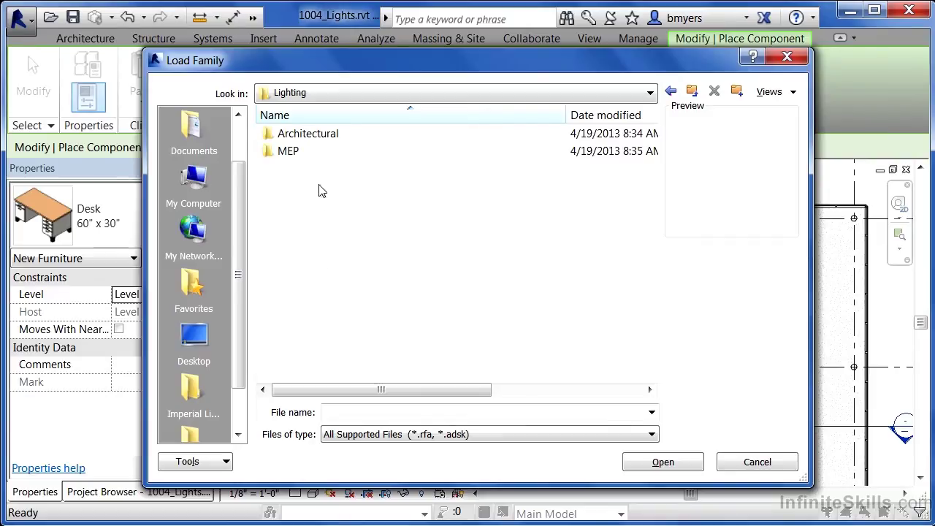
pyautogui.doubleClick(316, 138)
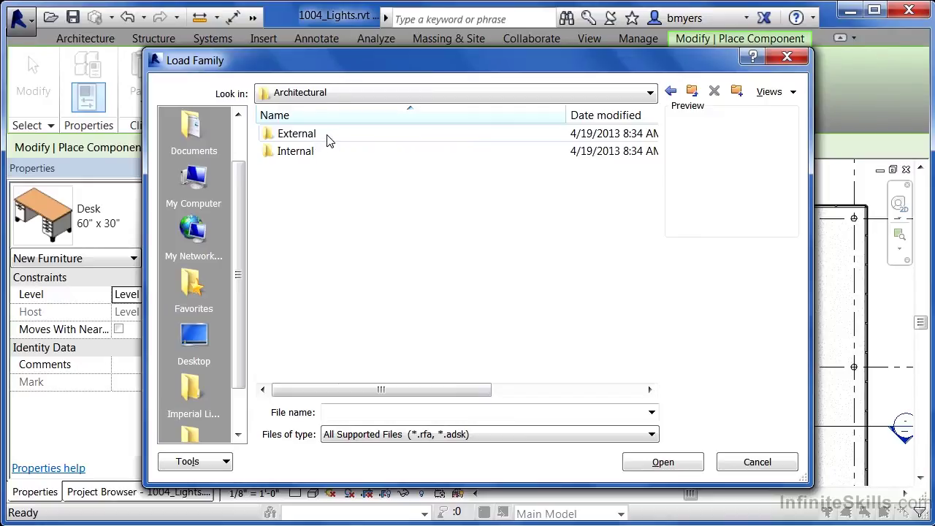
pyautogui.doubleClick(295, 153)
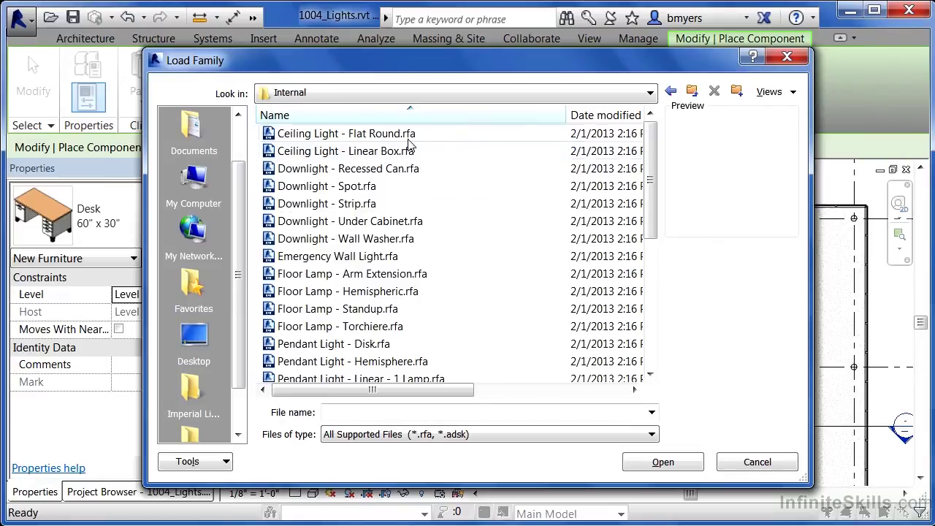
# Preview the internal light families and select Troffer Light - 2x4 Parabolic.rfa
pyautogui.click(354, 133)
pyautogui.press('Down')
pyautogui.press('Down')
pyautogui.press('Down')
pyautogui.press('Down')
pyautogui.press('Down')
pyautogui.press('Down')
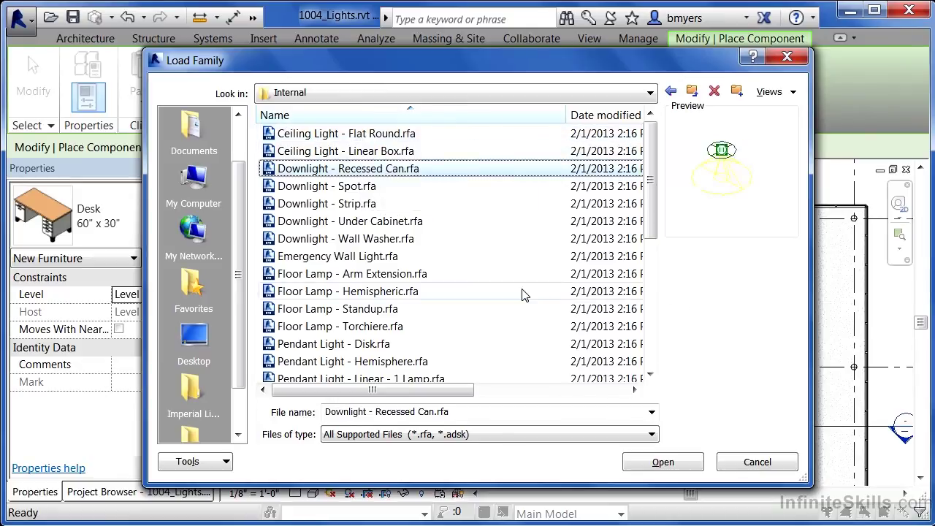
pyautogui.press('Down')
pyautogui.press('Down')
pyautogui.press('Down')
pyautogui.press('Down')
pyautogui.press('Down')
pyautogui.press('Down')
pyautogui.press('Down')
pyautogui.press('Down')
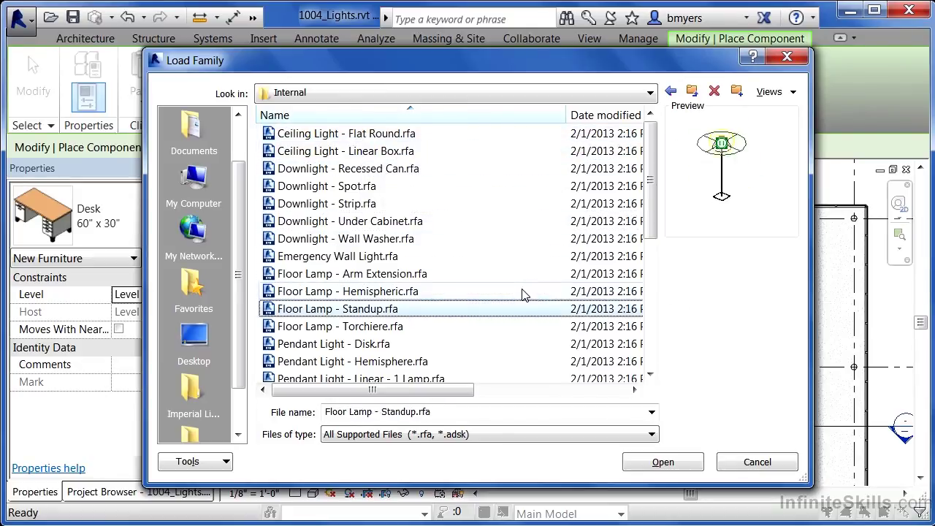
pyautogui.press('Down')
pyautogui.press('Down')
pyautogui.press('Down')
pyautogui.press('Down')
pyautogui.press('Down')
pyautogui.press('Down')
pyautogui.press('Down')
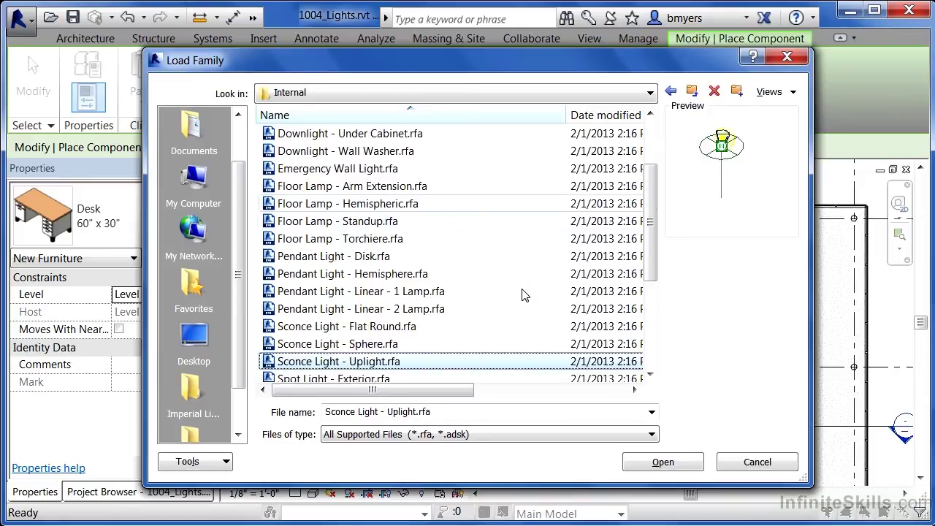
pyautogui.press('Down')
pyautogui.press('Down')
pyautogui.press('Down')
pyautogui.press('Down')
pyautogui.press('Down')
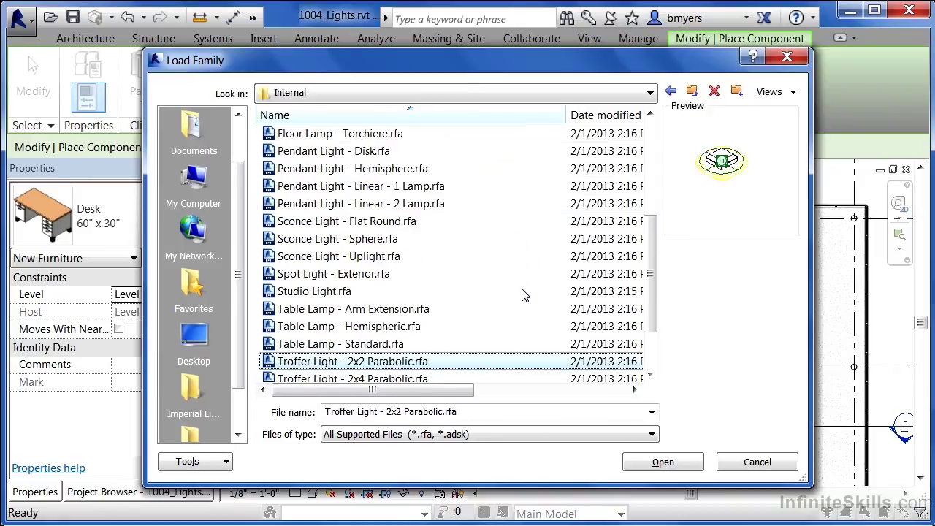
pyautogui.press('Down')
pyautogui.press('Down')
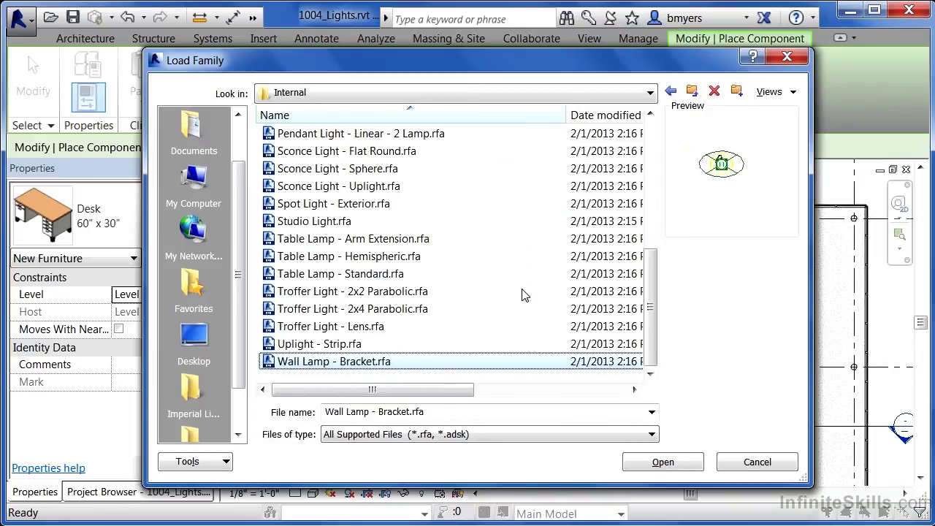
pyautogui.press('Up')
pyautogui.press('Up')
pyautogui.press('Up')
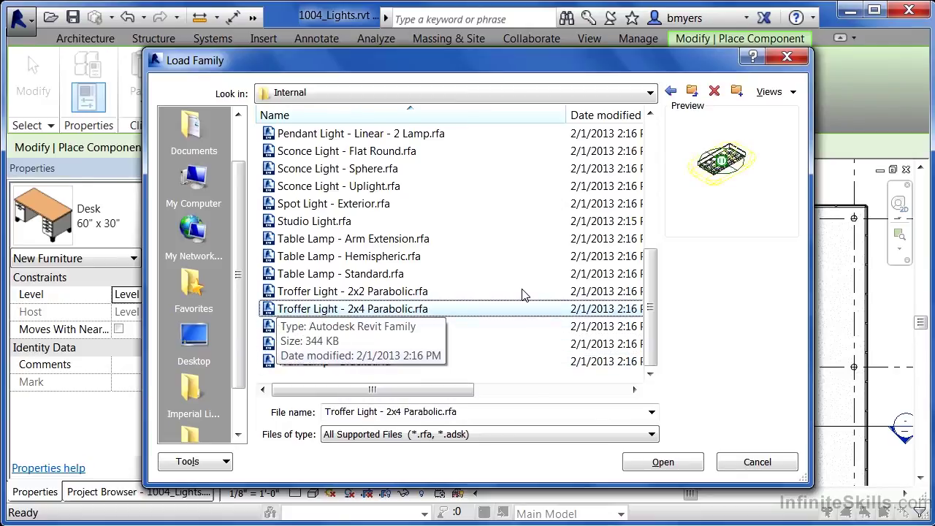
# Load the Troffer Light - 2x4 Parabolic family and zoom into the ceiling plan
pyautogui.click(663, 462)
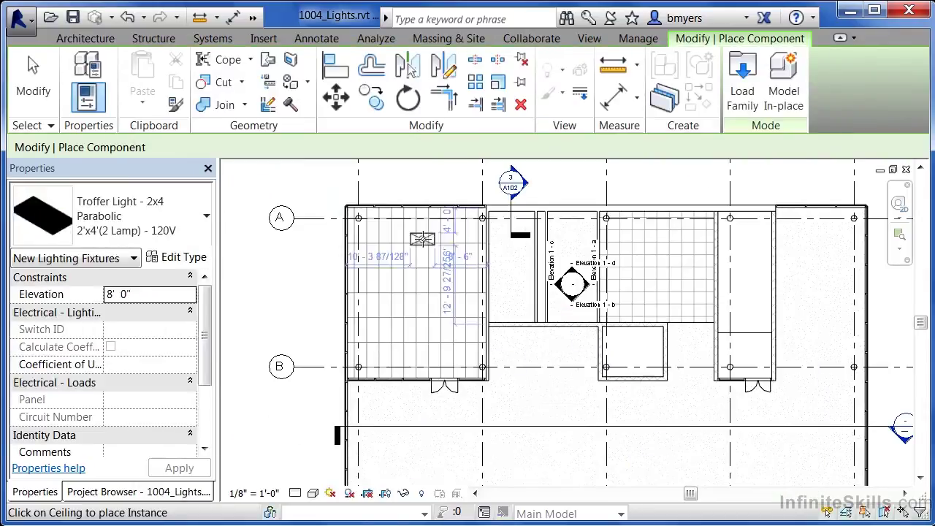
pyautogui.scroll(1, 409, 238)
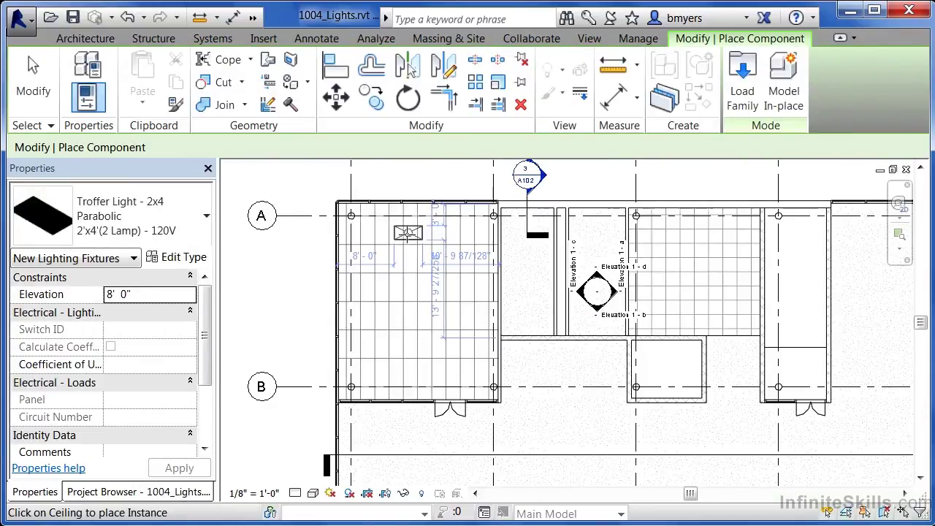
pyautogui.scroll(2, 407, 233)
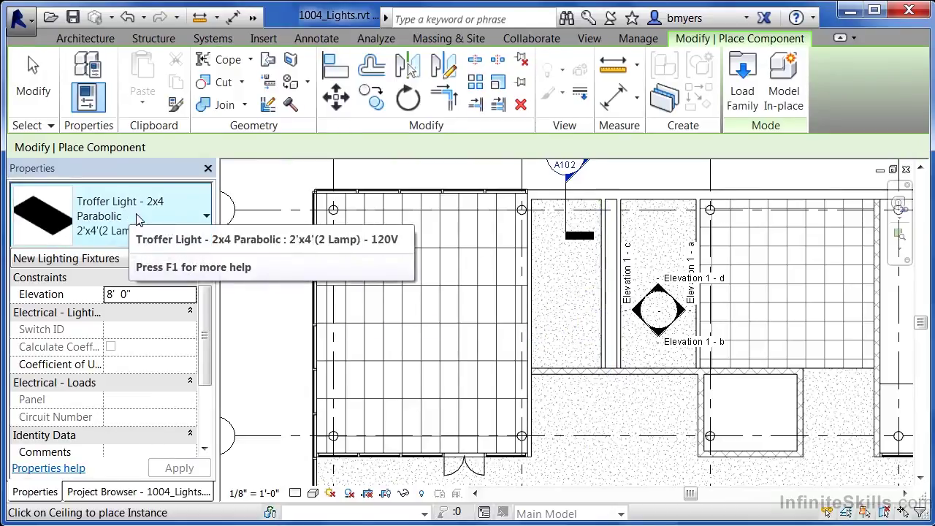
# Place one 2'x4'(2 Lamp) - 120V troffer in a Level 1 ceiling tile, then end placement
pyautogui.scroll(2, 375, 241)
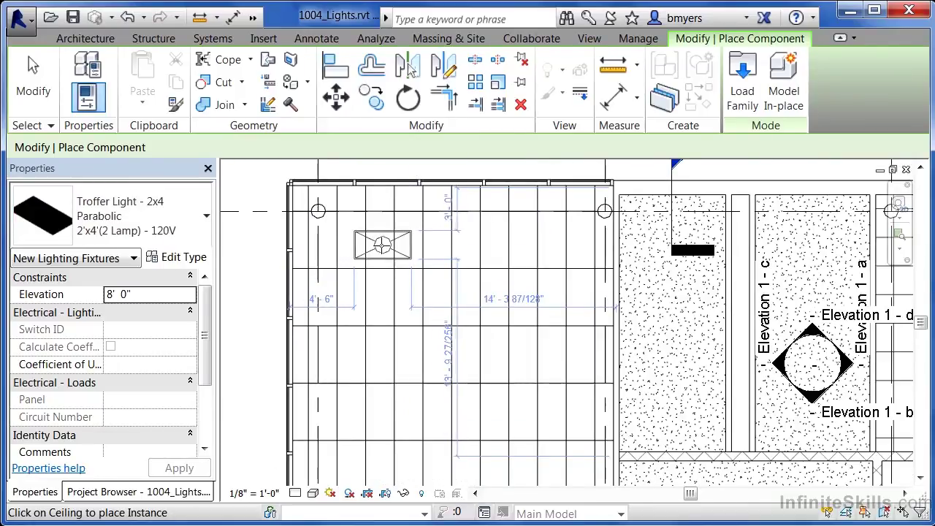
pyautogui.scroll(1, 381, 247)
pyautogui.scroll(1, 382, 246)
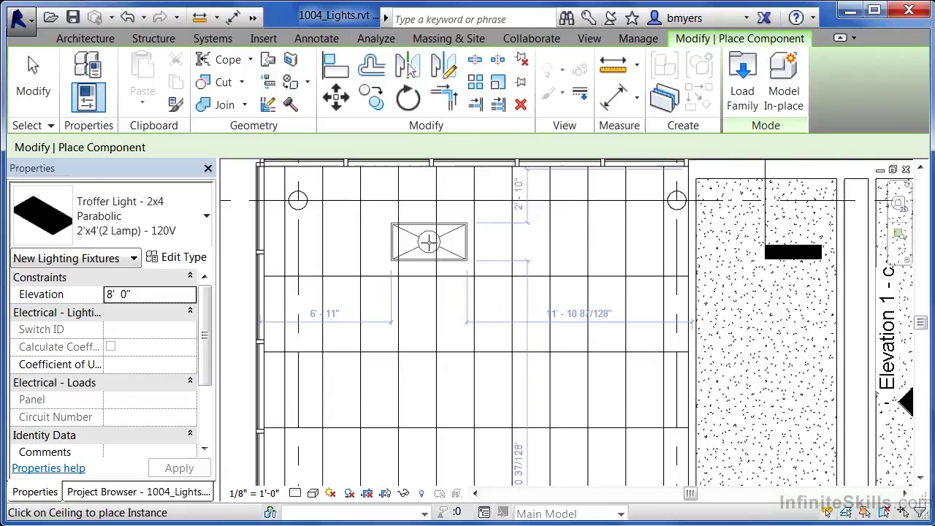
pyautogui.scroll(1, 427, 241)
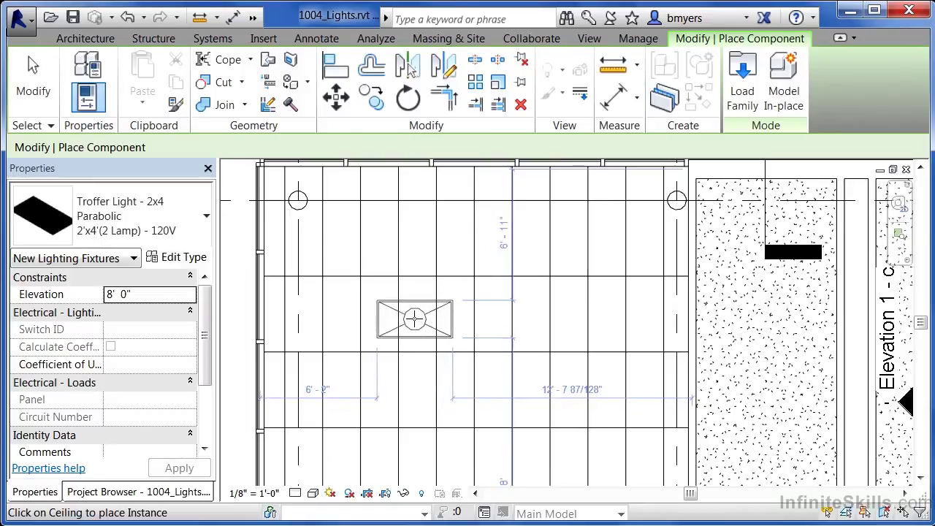
pyautogui.click(416, 319)
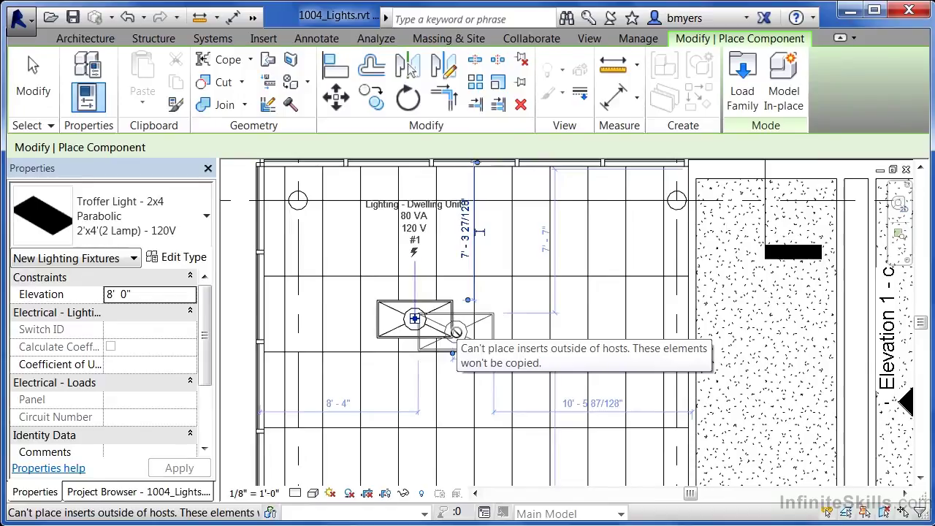
pyautogui.press('Escape')
pyautogui.press('Escape')
# Rotate the placed troffer light 90° so its long side runs vertically
pyautogui.click(430, 309)
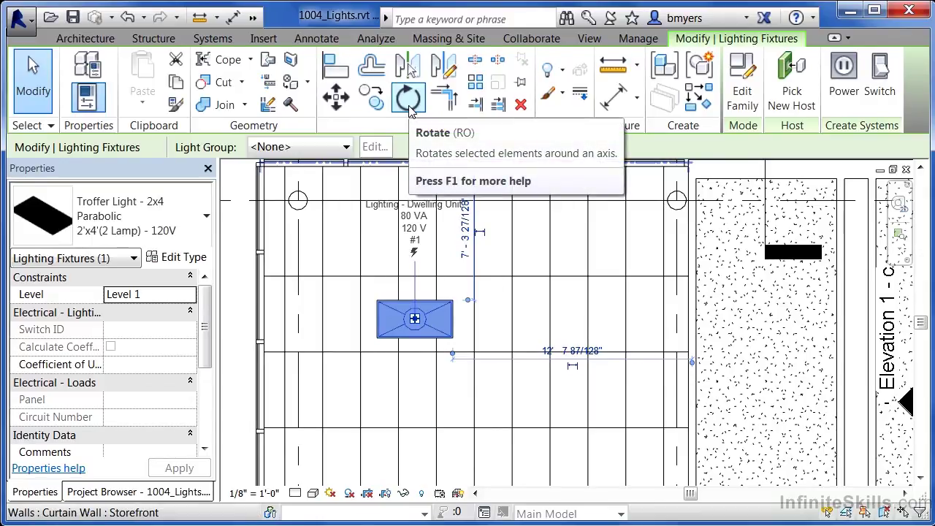
pyautogui.click(409, 99)
pyautogui.click(334, 146)
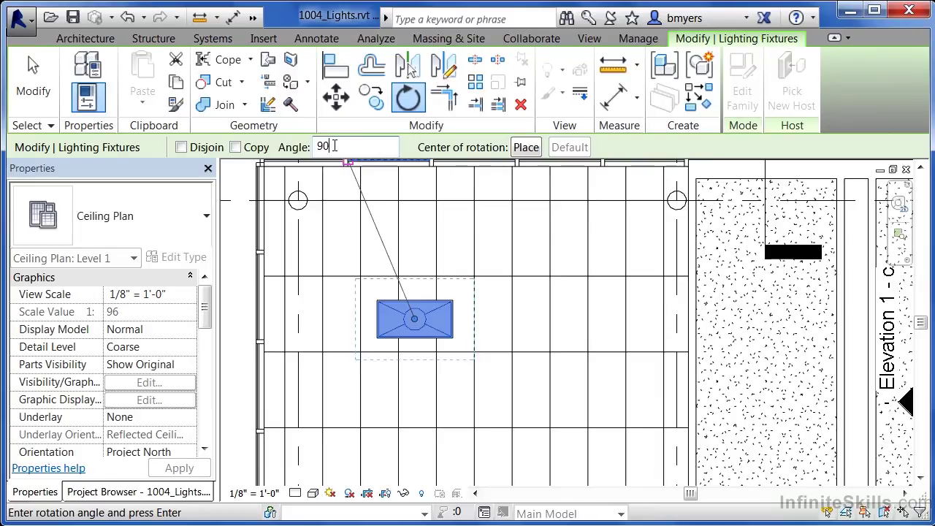
pyautogui.press('Return')
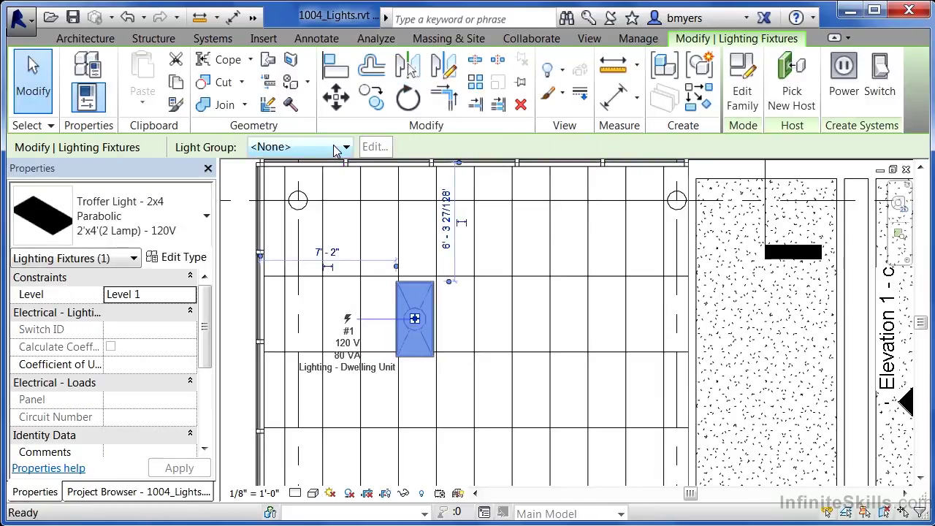
pyautogui.scroll(4, 415, 319)
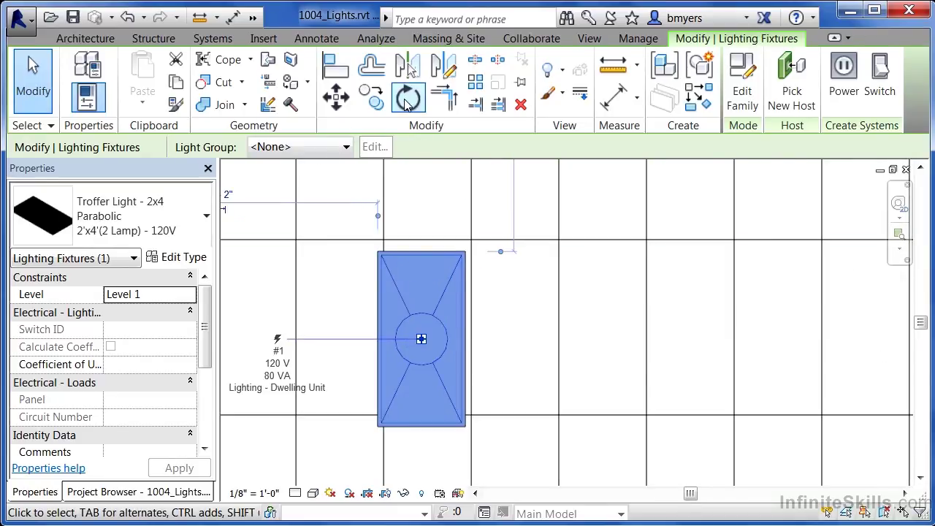
# Move the troffer by its corner onto a ceiling grid intersection, then deselect it
pyautogui.click(334, 99)
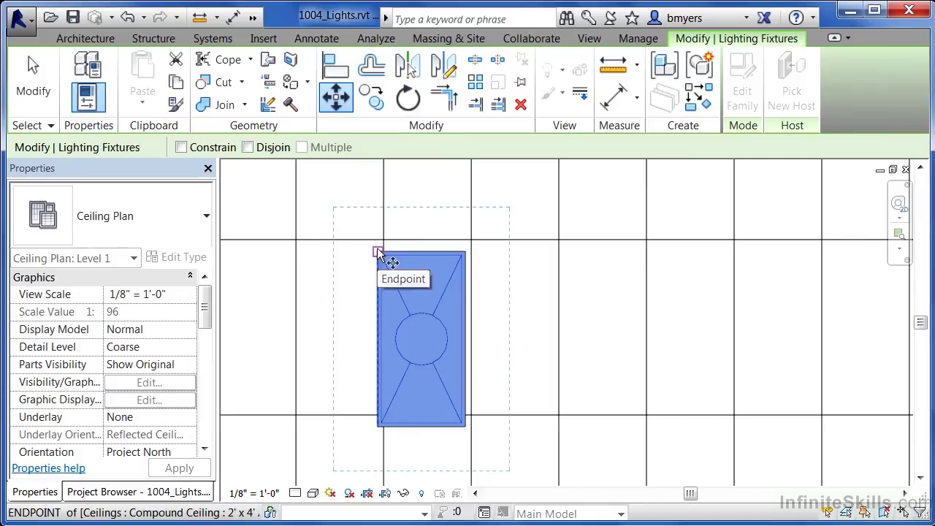
pyautogui.click(378, 252)
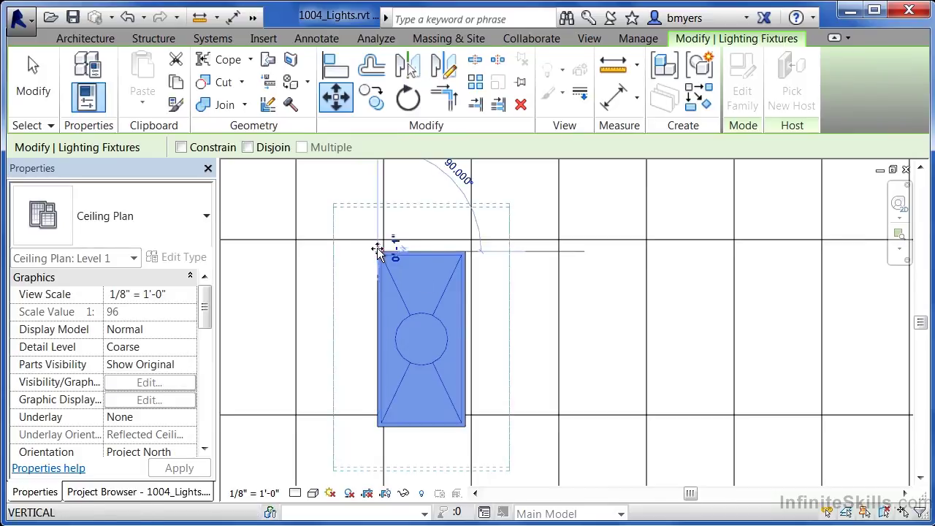
pyautogui.click(296, 241)
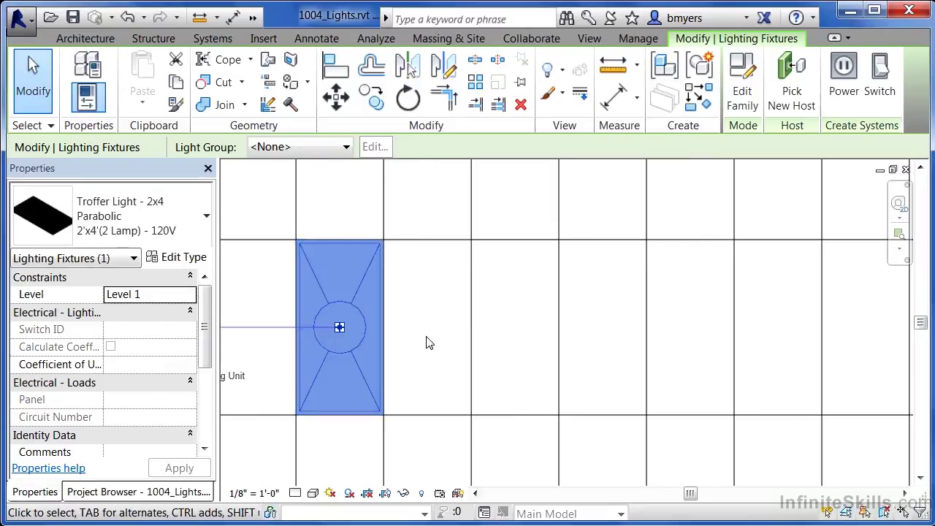
pyautogui.press('Escape')
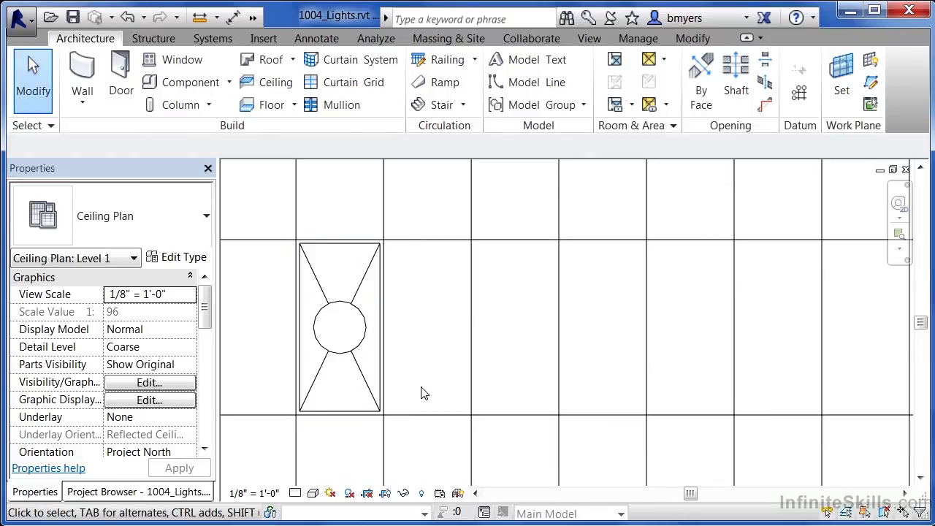
# Select the Level 1 ceiling and nudge it right twice and left twice, carrying the light along
pyautogui.scroll(-5, 455, 304)
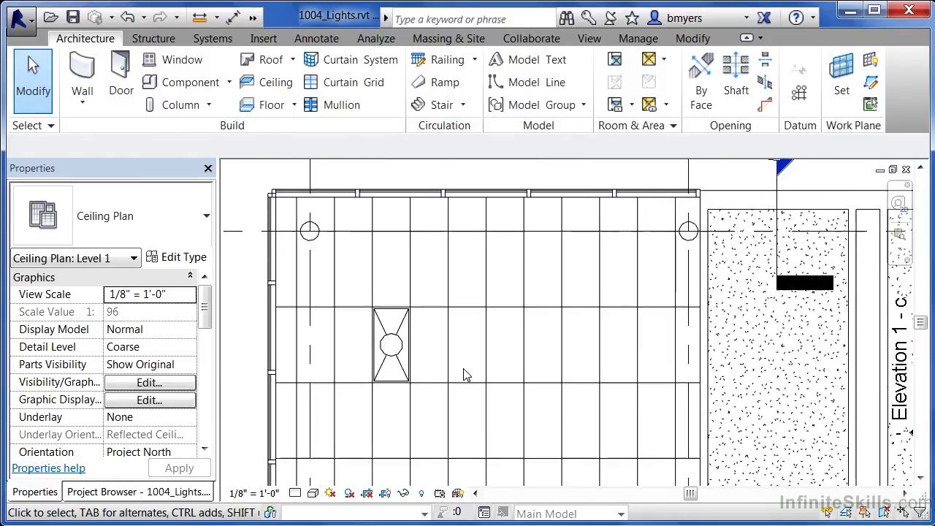
pyautogui.scroll(1, 428, 383)
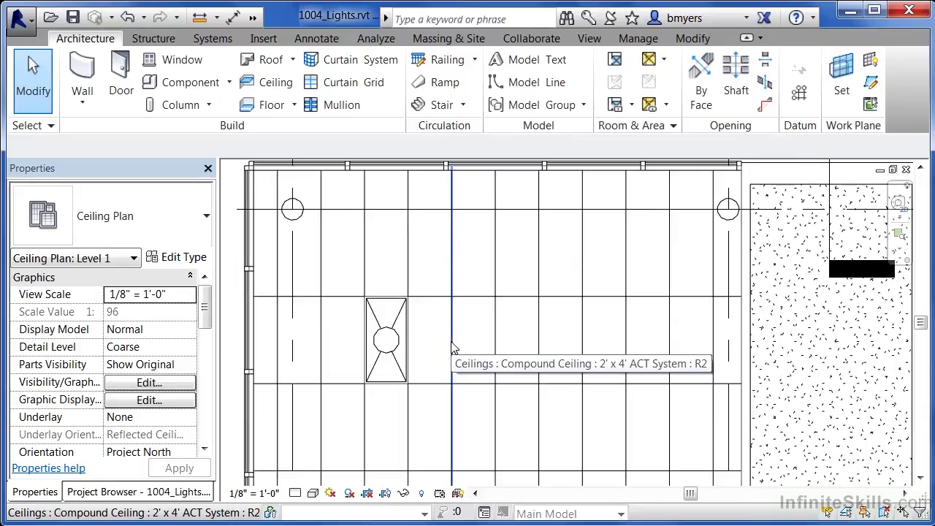
pyautogui.click(457, 347)
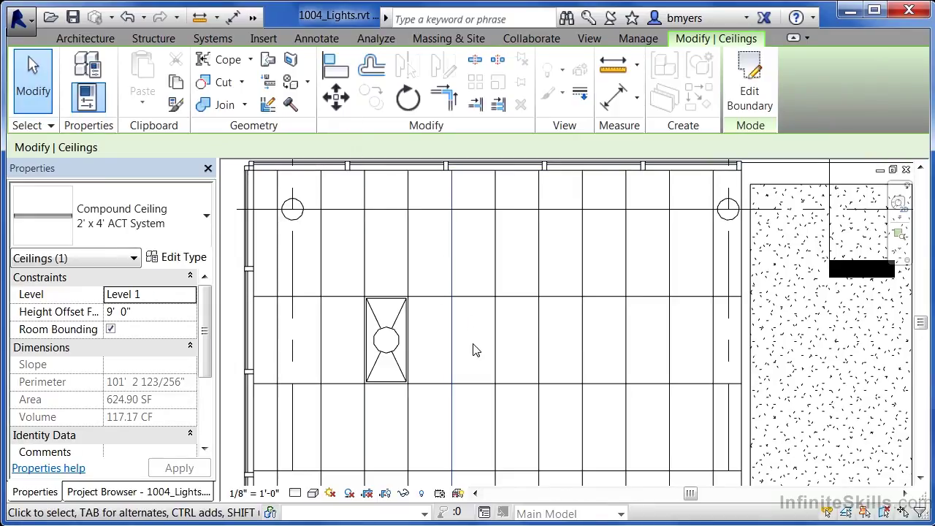
pyautogui.press('Right')
pyautogui.press('Right')
pyautogui.press('Right')
pyautogui.press('Right')
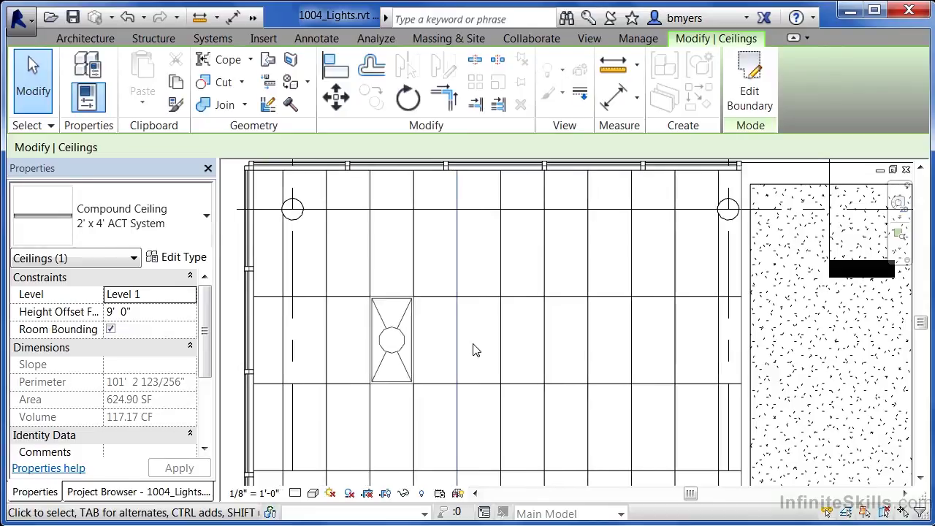
pyautogui.press('Right')
pyautogui.press('Right')
pyautogui.press('Right')
pyautogui.press('Right')
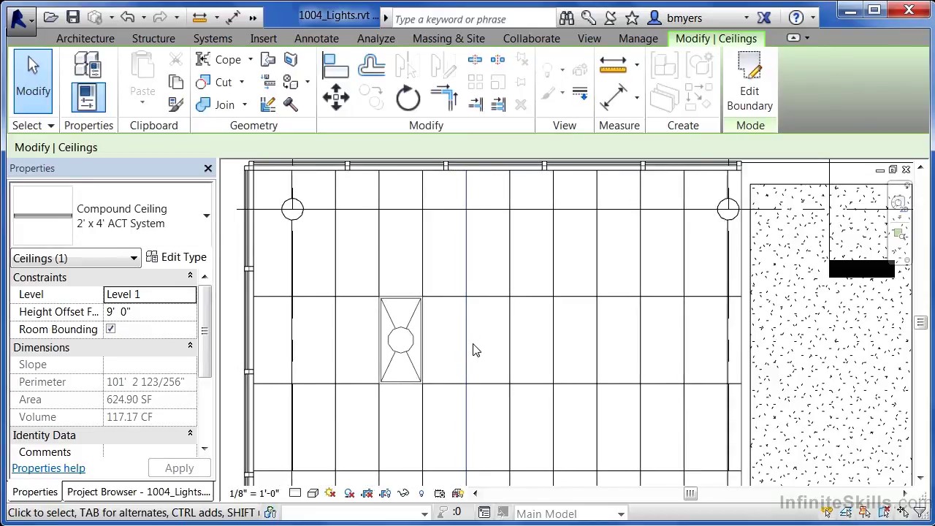
pyautogui.press('Left')
pyautogui.press('Left')
pyautogui.press('Left')
pyautogui.press('Left')
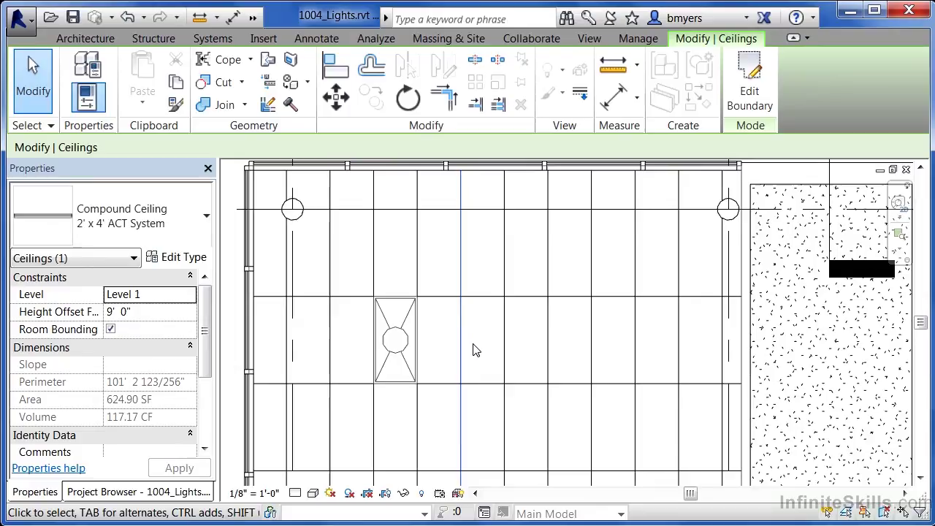
pyautogui.press('Left')
pyautogui.press('Left')
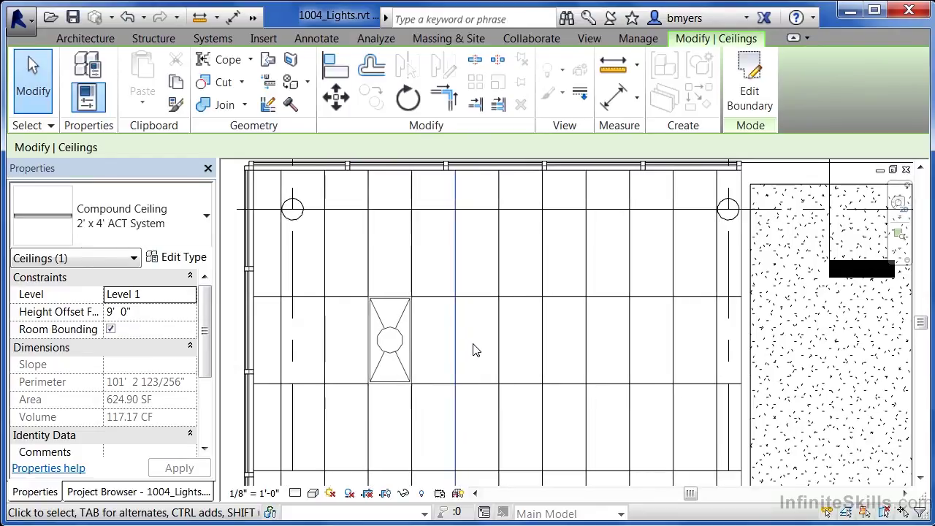